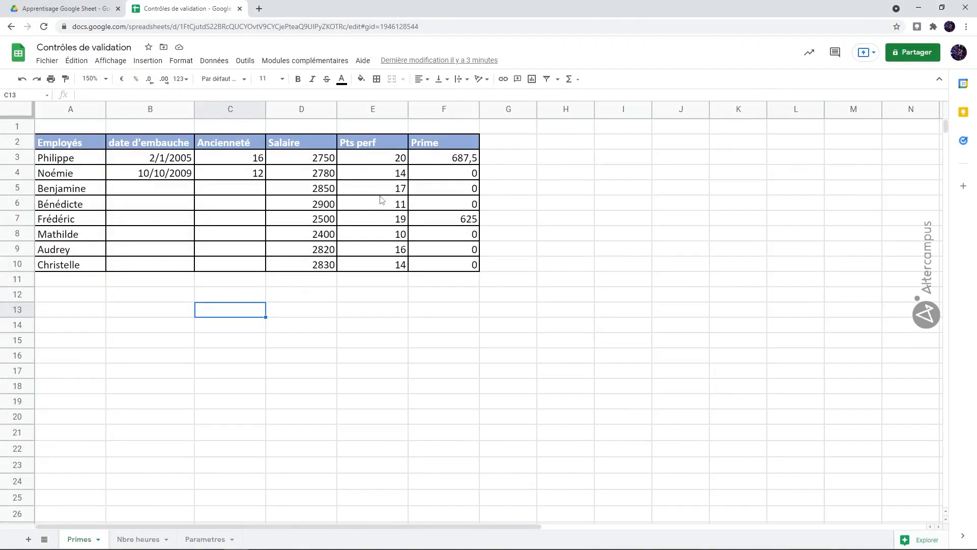
Try a value of 50 in the first Pts perf cell, E3, and undo that entry
click(389, 158)
text(50)
key(Return)
click(390, 157)
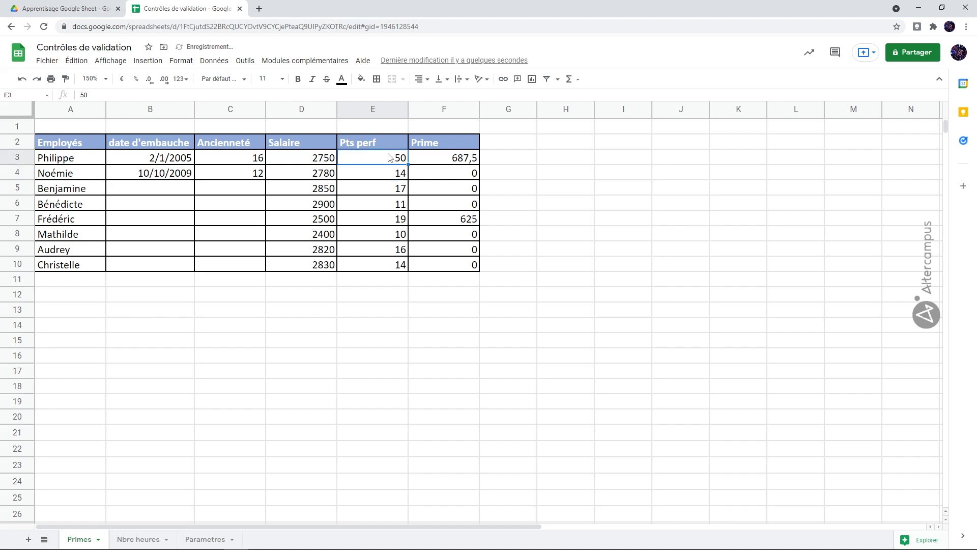
key(ctrl+z)
key(Down)
Start a data validation rule for the Pts perf cells E3:E10 with Nombre as the criterion
drag(382, 159, 381, 264)
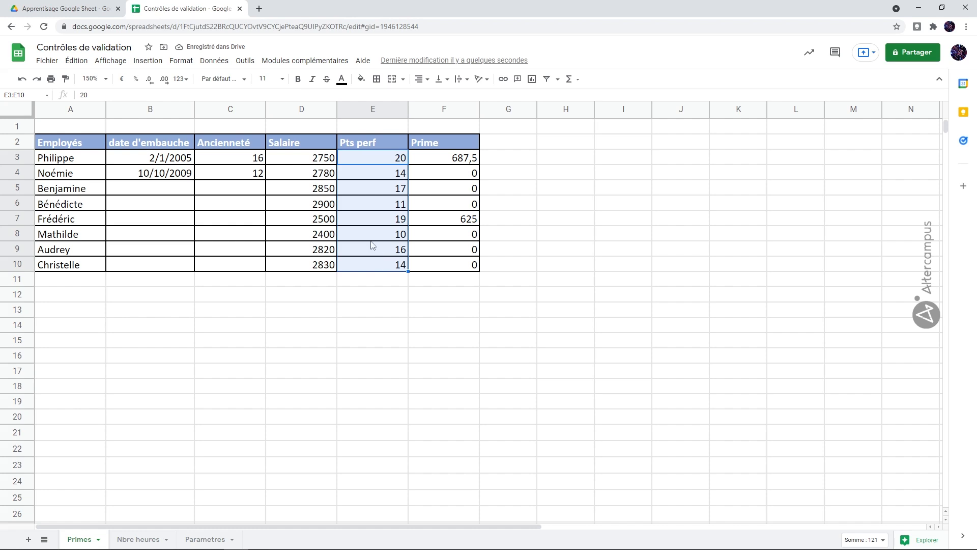
click(207, 62)
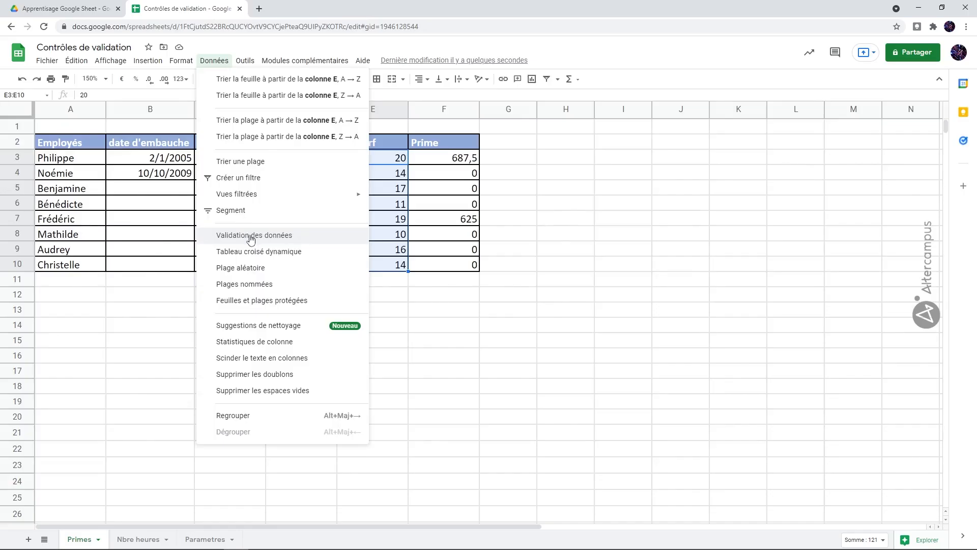
click(251, 237)
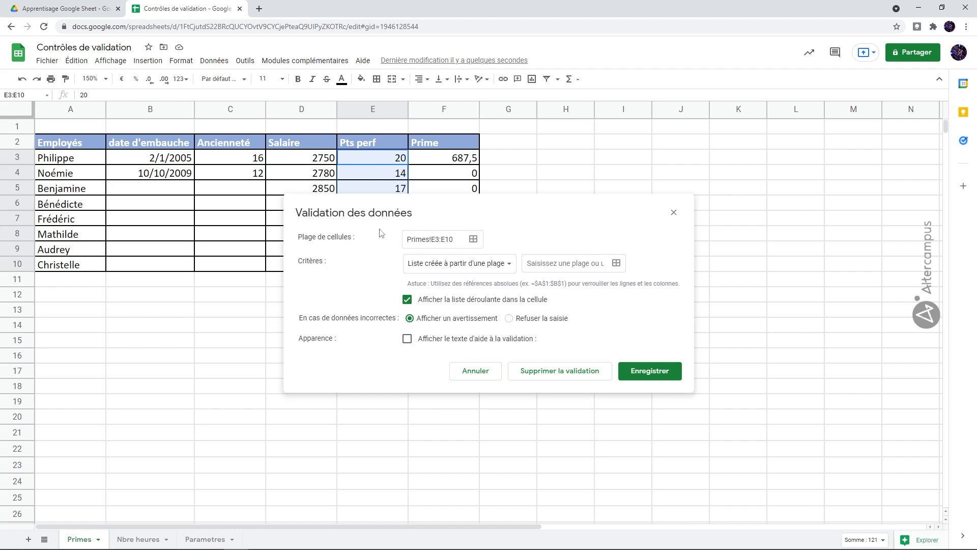
click(451, 272)
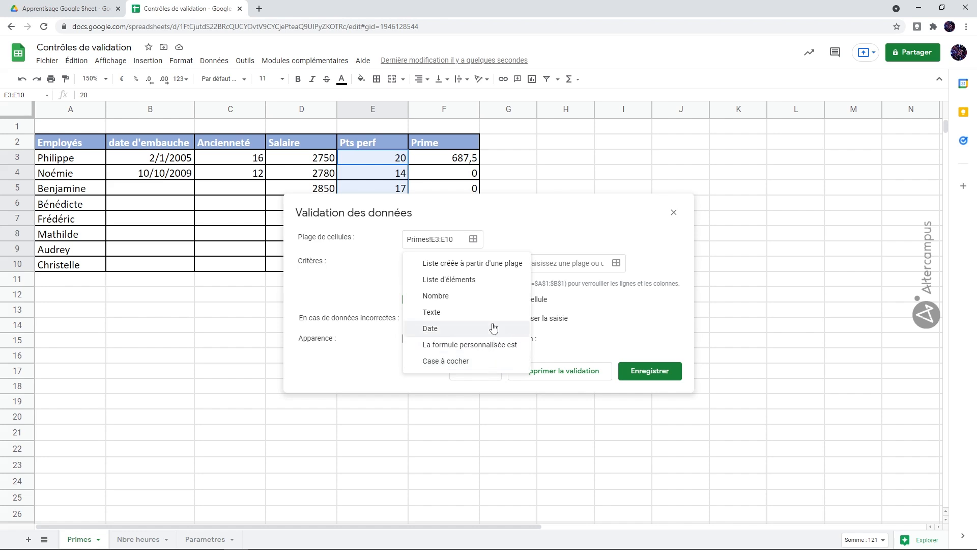
click(482, 304)
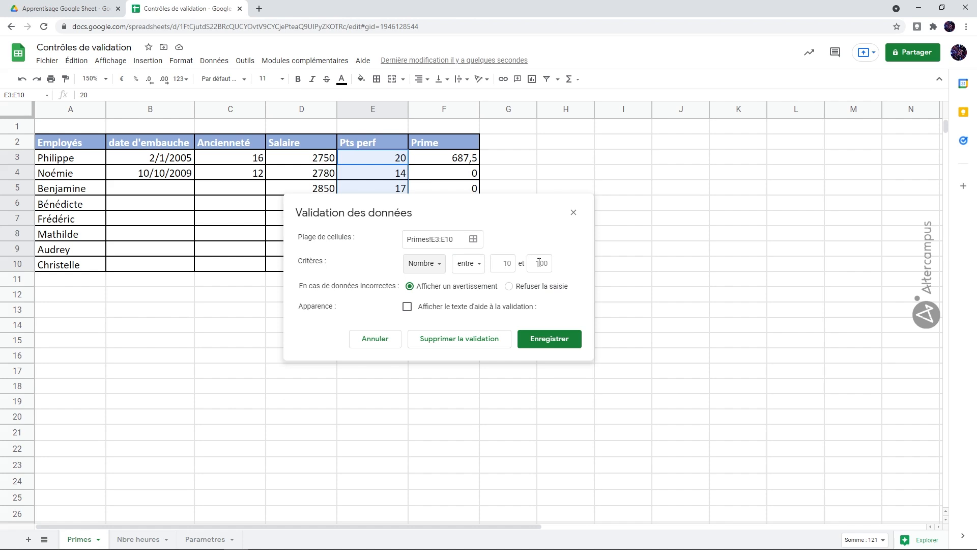
Restrict the allowed numbers to between (entre) 1 and 20 and save the validation rule
click(481, 264)
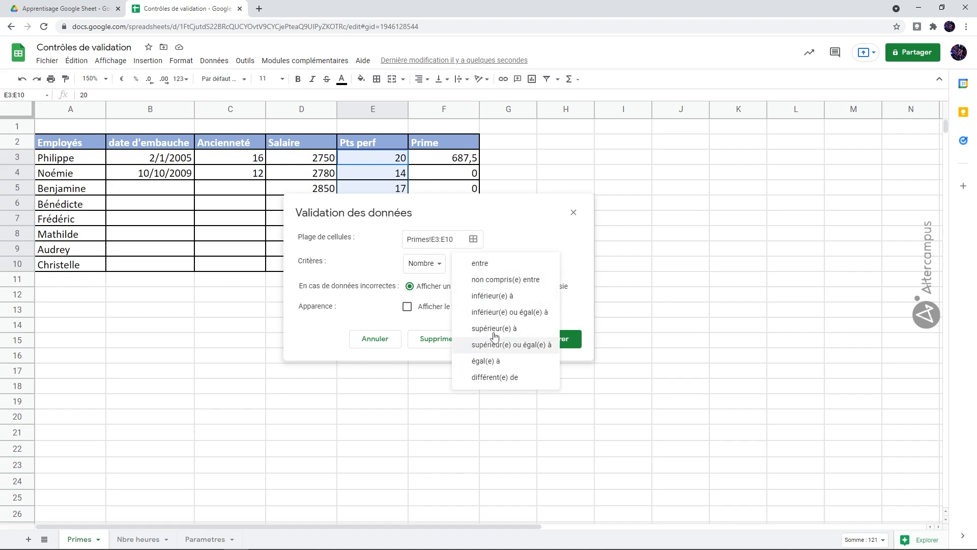
click(509, 248)
click(504, 262)
text(1)
click(539, 263)
text(20)
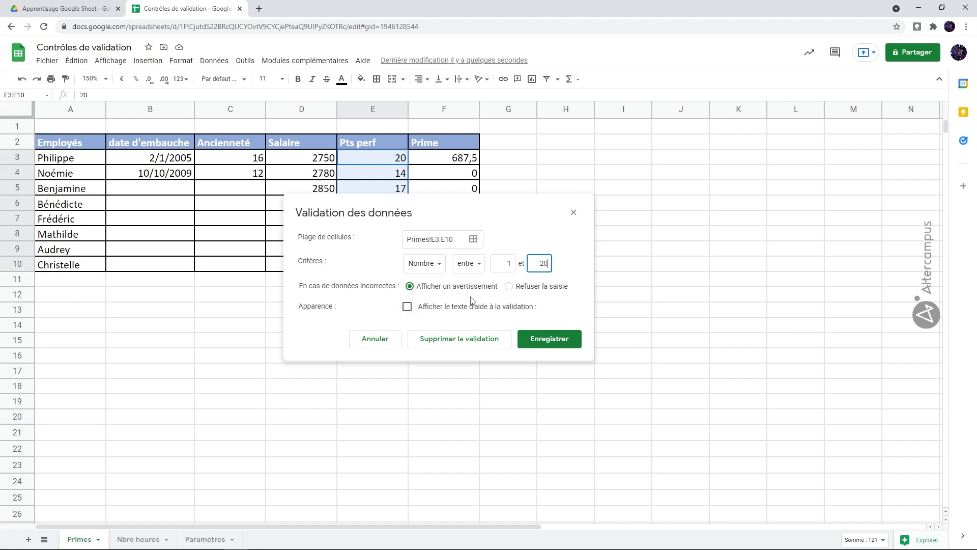
click(543, 340)
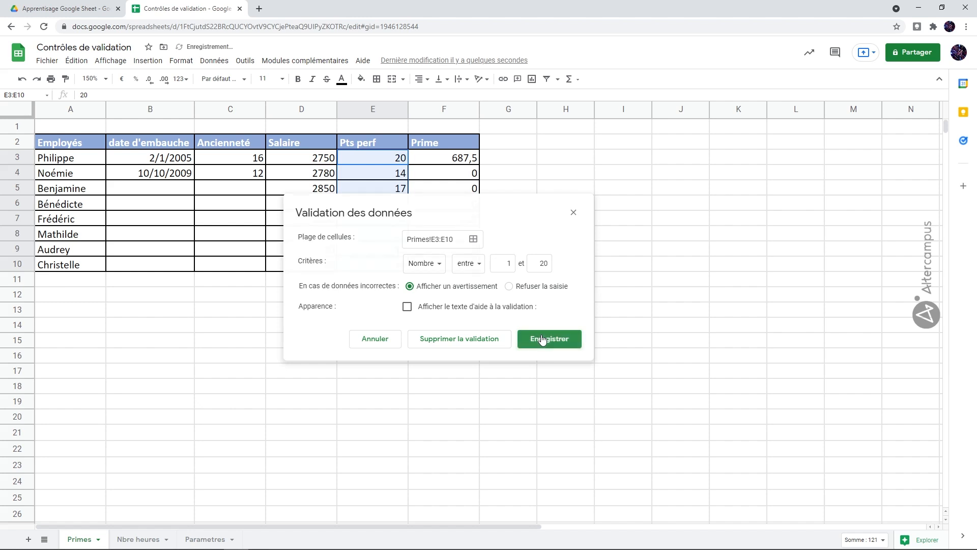
Test the rule by entering 25 in cell E3 and inspect the note on the cell
click(381, 162)
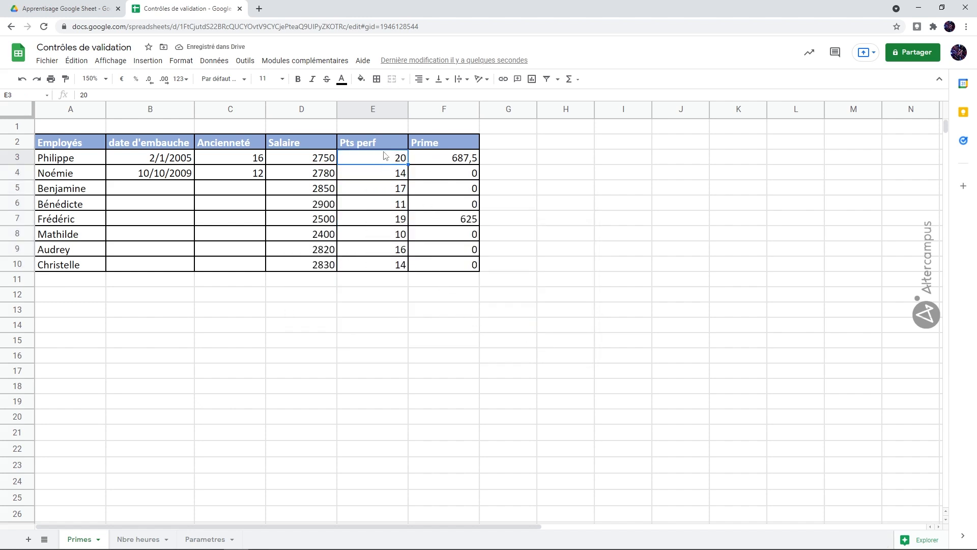
text(25)
key(Return)
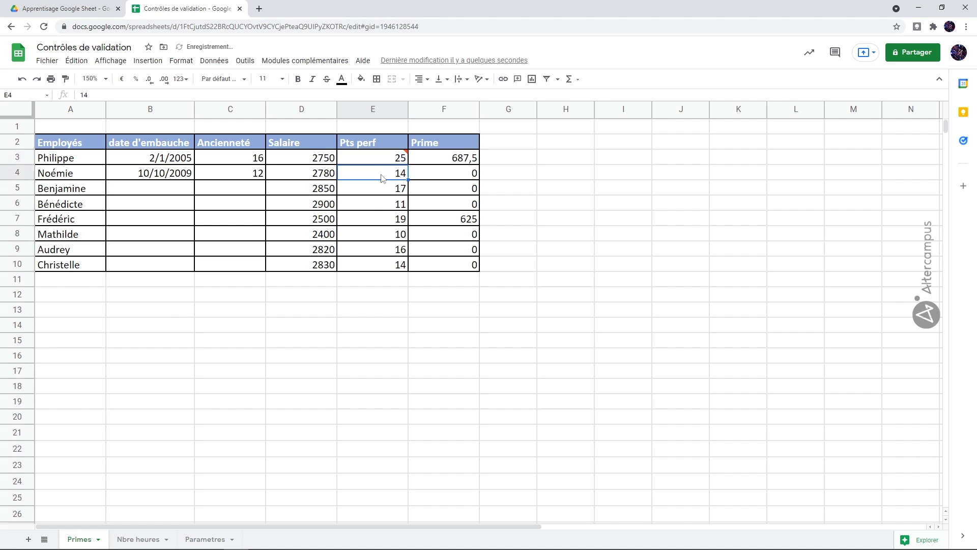
mouse_move(399, 162)
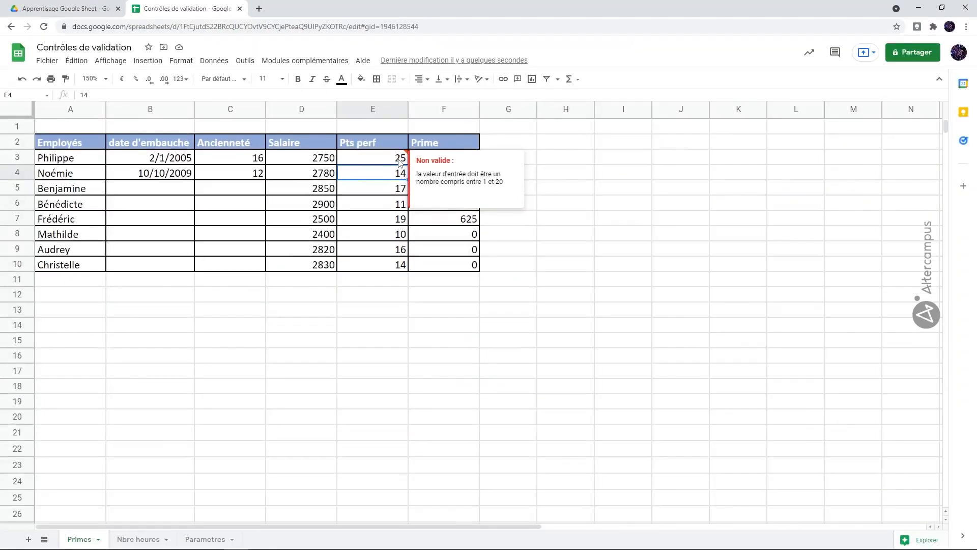
Edit the validation rule of E3:E10 to refuse invalid input (Refuser la saisie) and show validation help text
drag(399, 160, 392, 267)
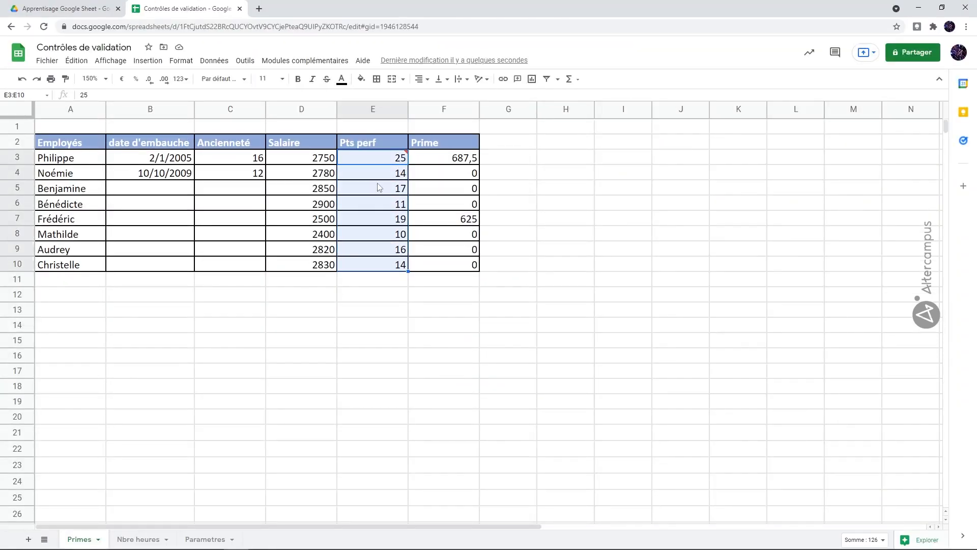
click(214, 61)
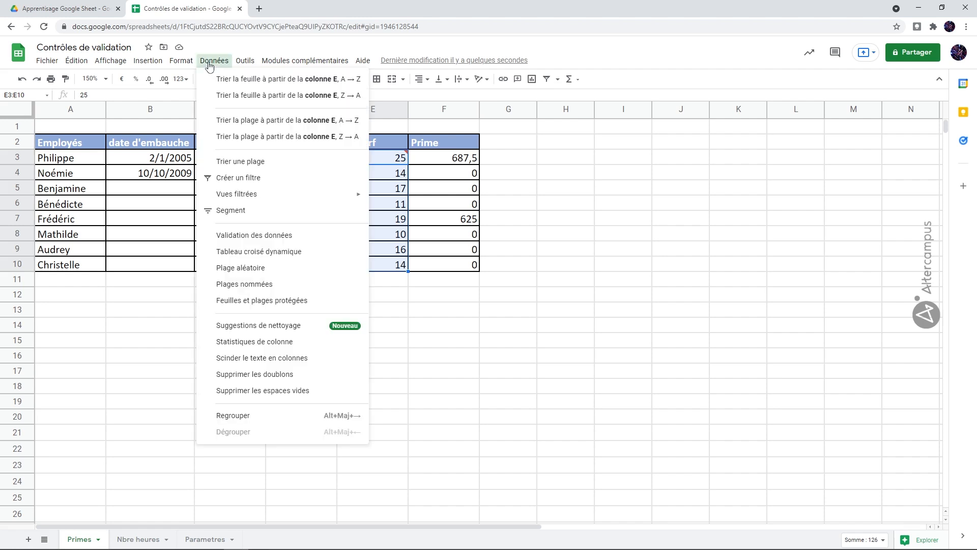
click(270, 236)
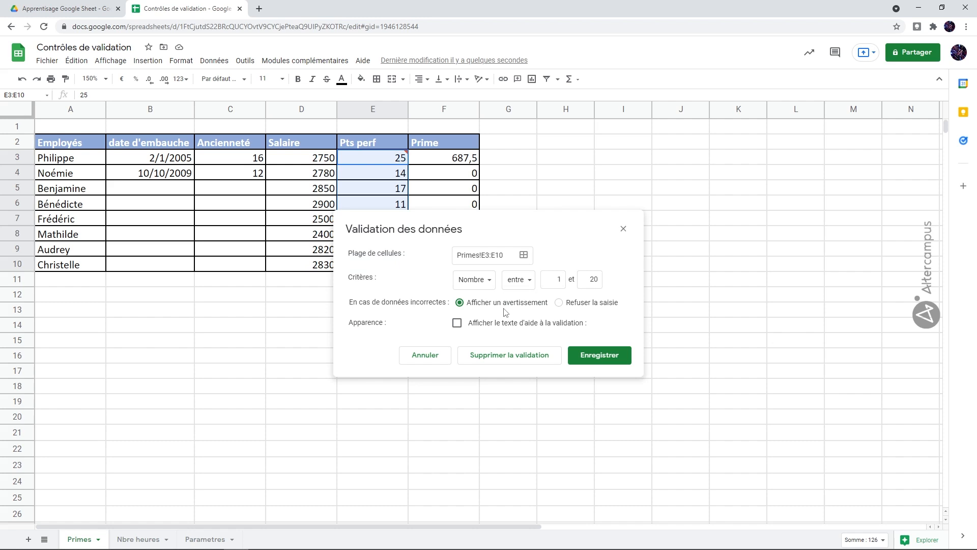
click(559, 304)
click(457, 324)
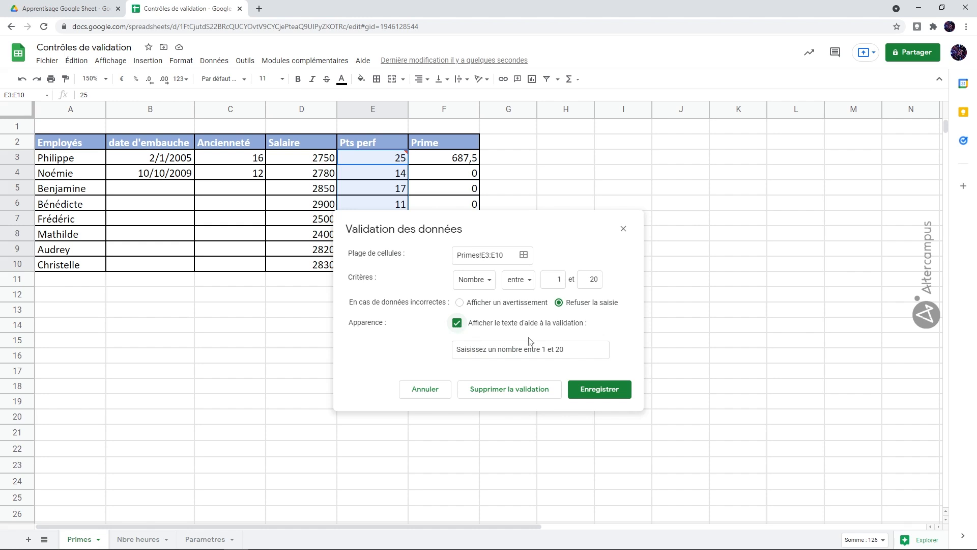
Replace the help text with "Vous devez saisir un nombre compris entre 1 et 20" and save the rule
drag(564, 350, 433, 339)
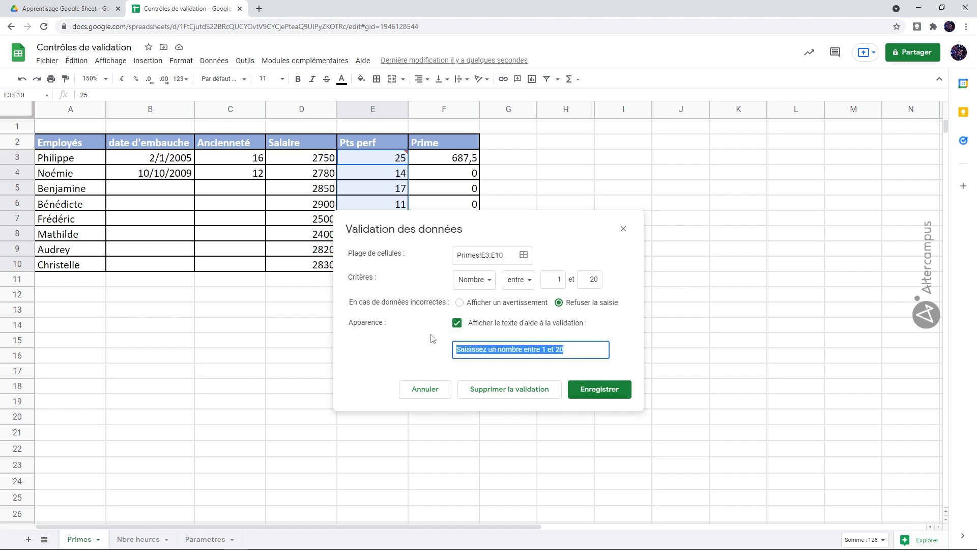
text(V)
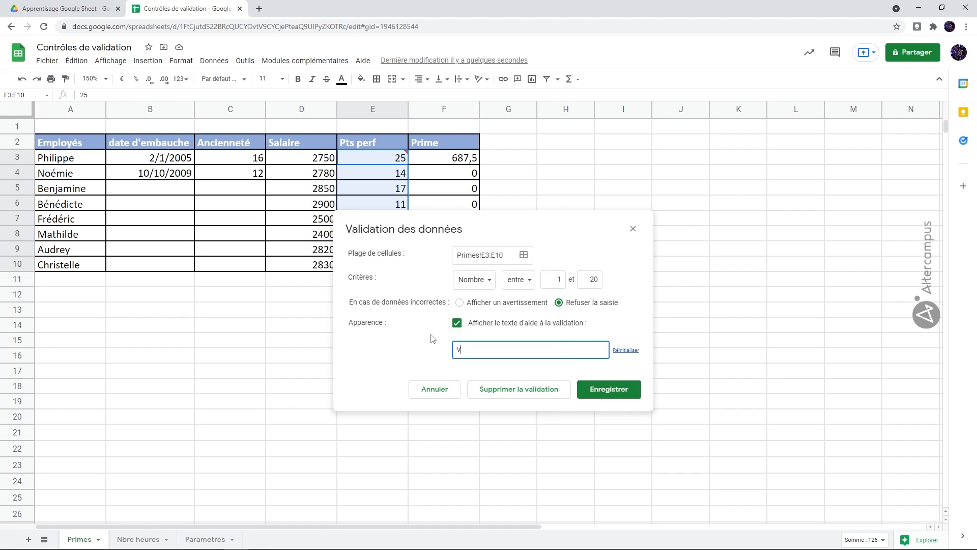
text(ous devez saiir un nombre compris entre )
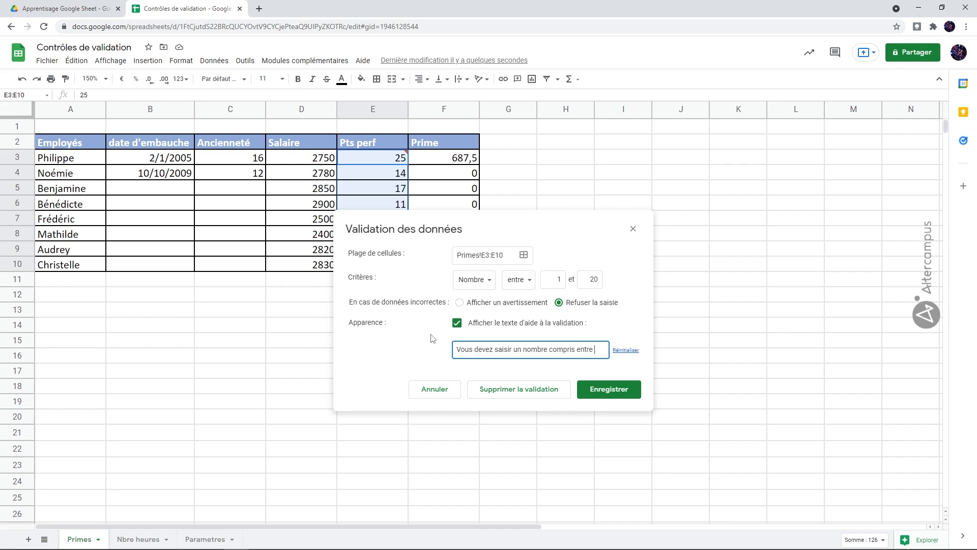
text(1 et 20)
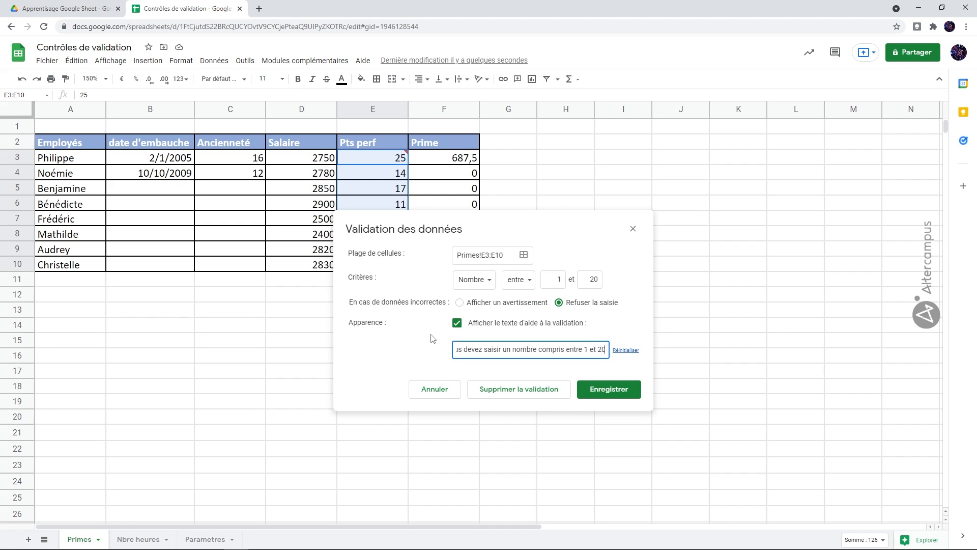
click(611, 389)
Check the note on cell E3 and set its Pts perf value to 15
click(394, 204)
mouse_move(403, 157)
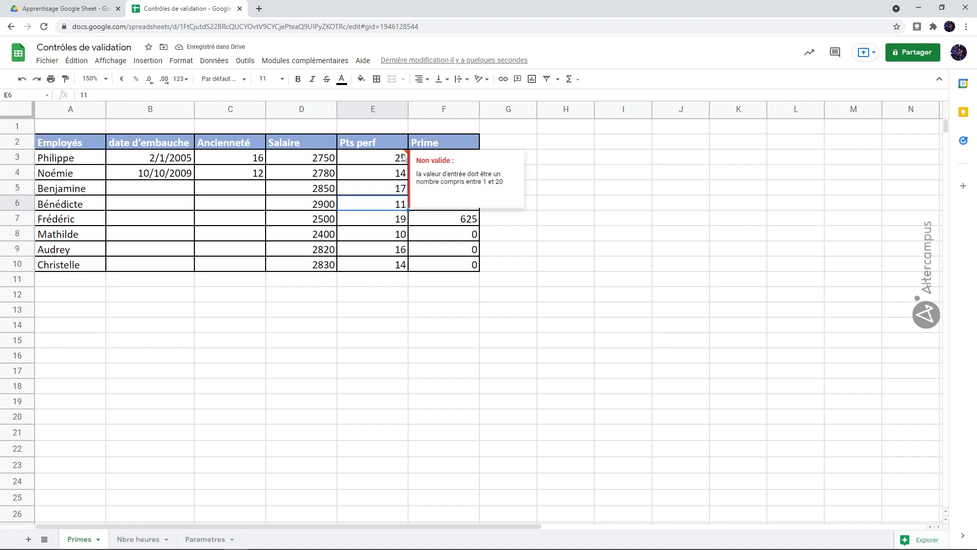
click(403, 159)
text(15)
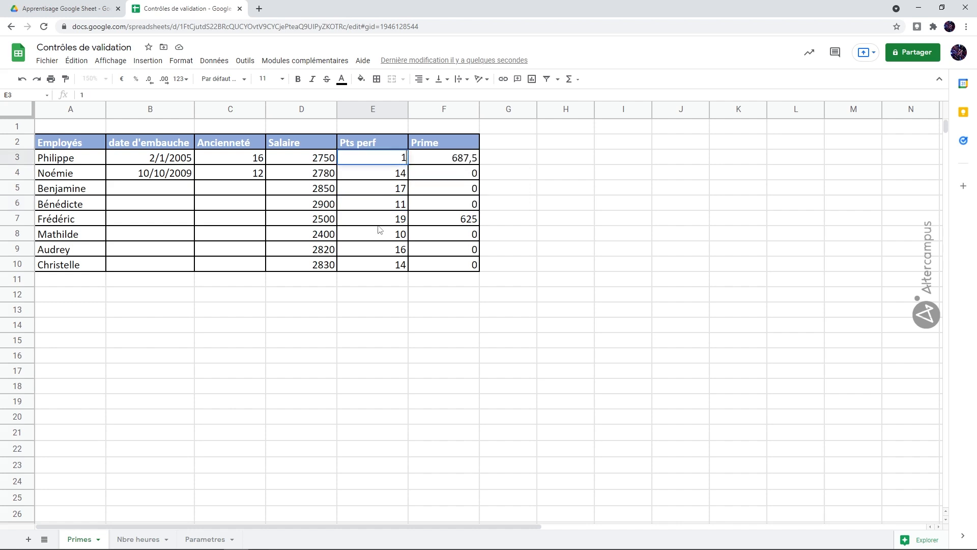
key(Return)
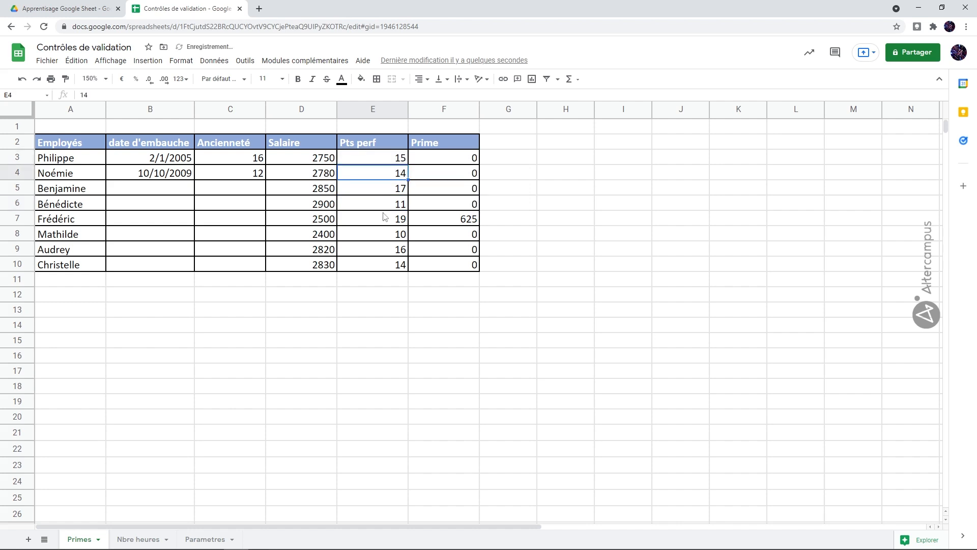
Try to enter the out-of-range value 26 in cell E3 and dismiss the alert
click(399, 160)
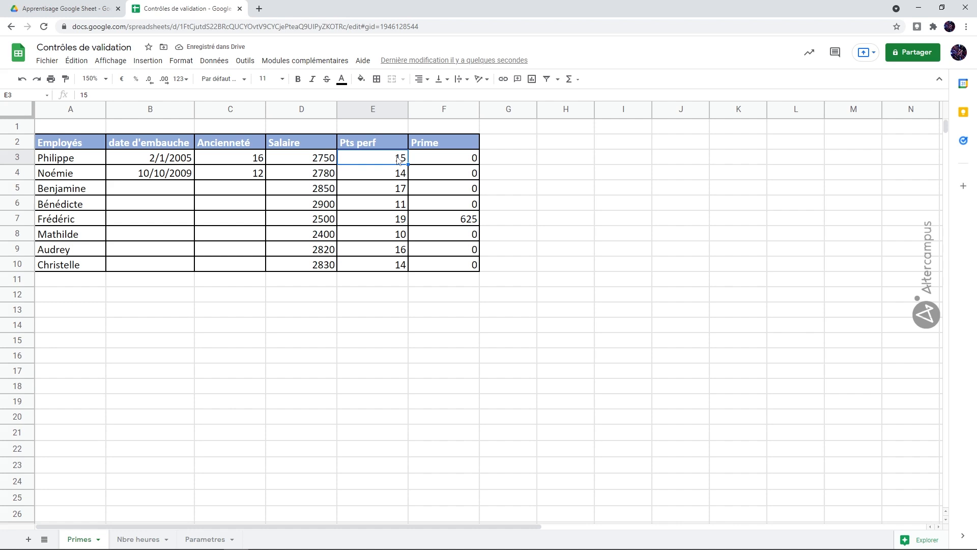
text(25)
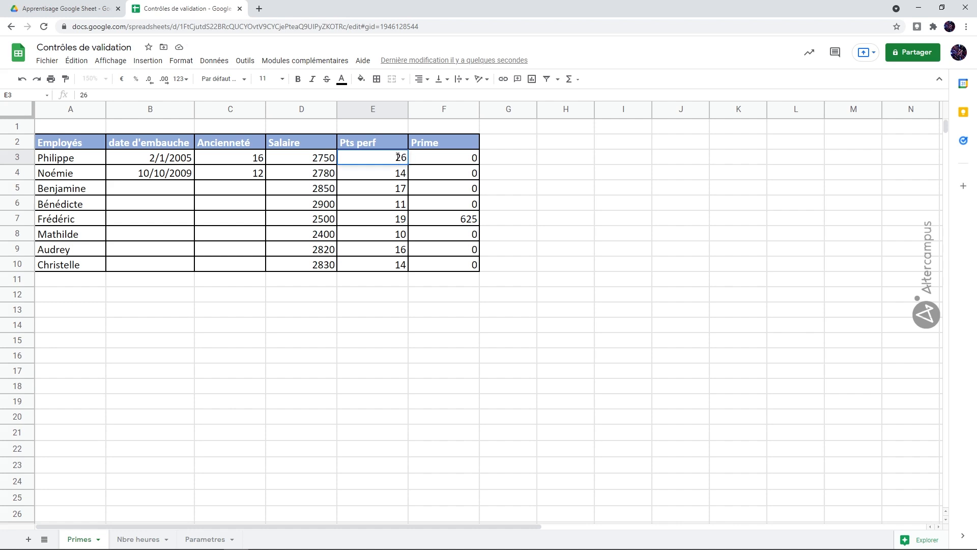
key(Return)
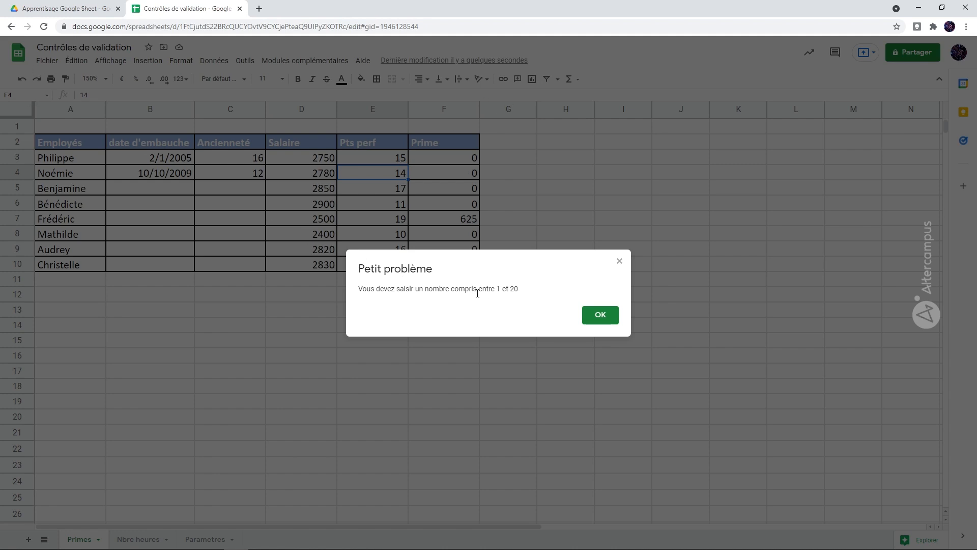
click(585, 319)
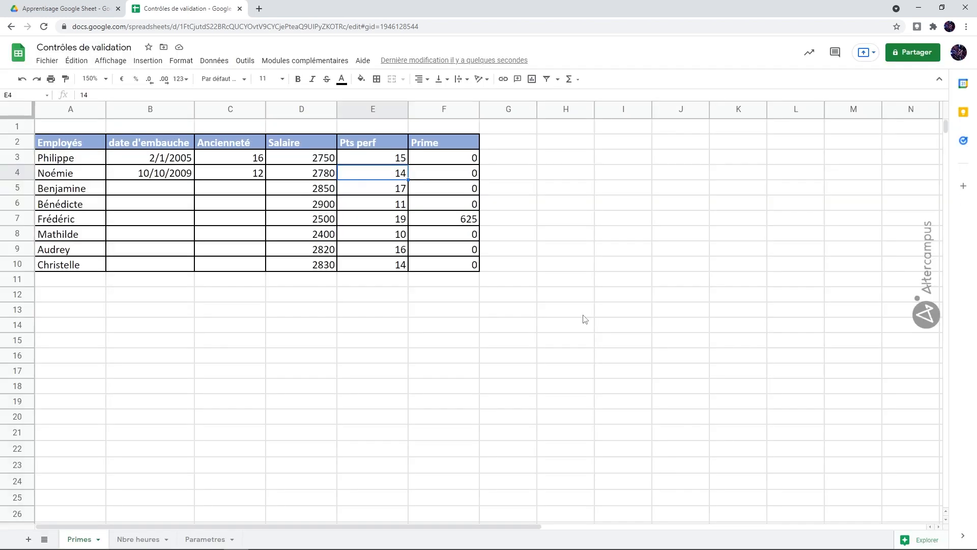
Reopen the data validation settings for the Pts perf cells E3:E10
click(402, 222)
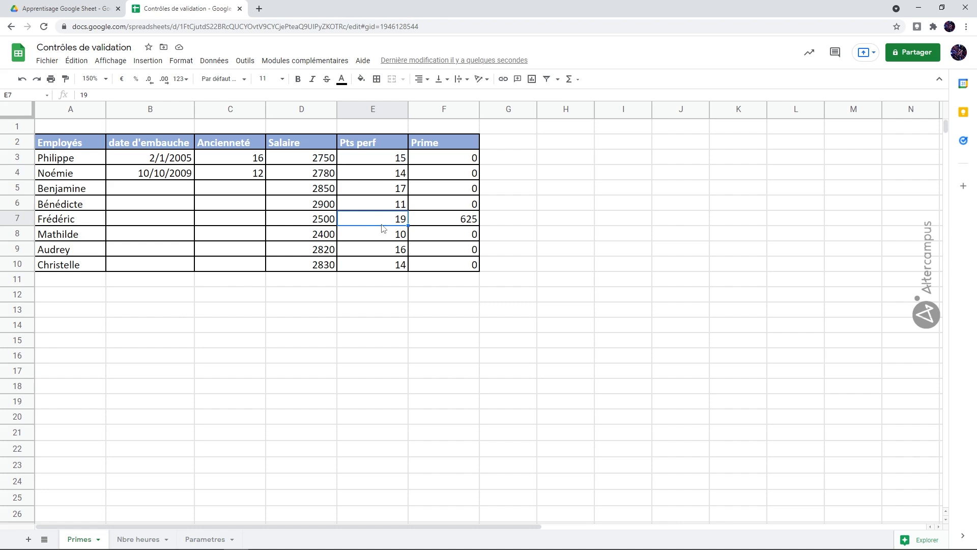
drag(383, 158, 394, 265)
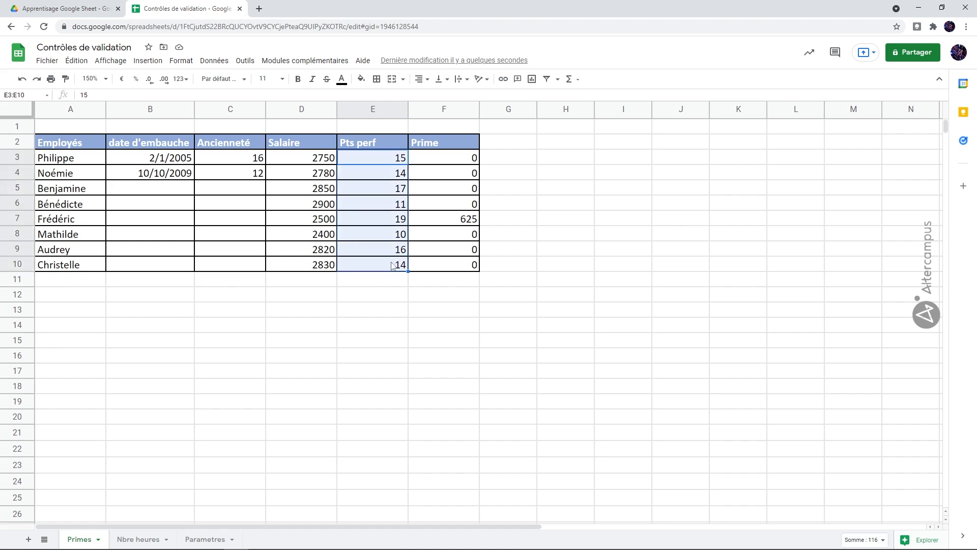
click(223, 61)
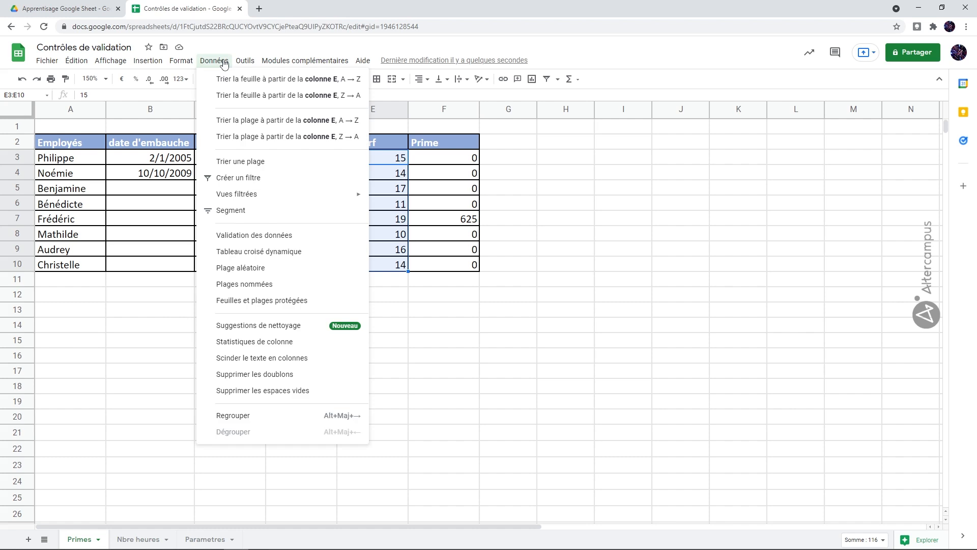
click(249, 237)
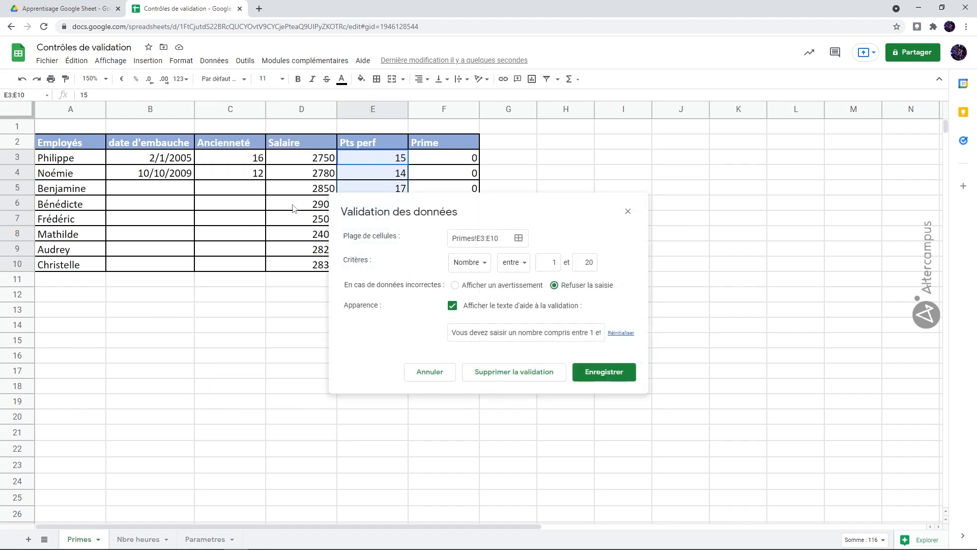